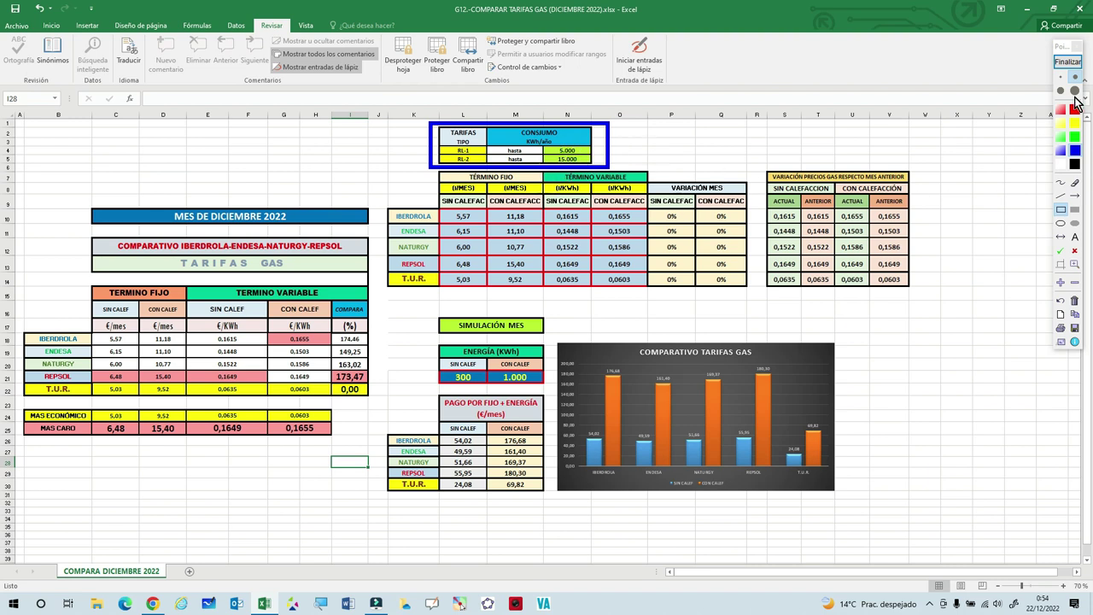
# Step: Clear the blue frame around the TARIFAS / CONSUMO table and inspect the table up close
pyautogui.click(1068, 62)
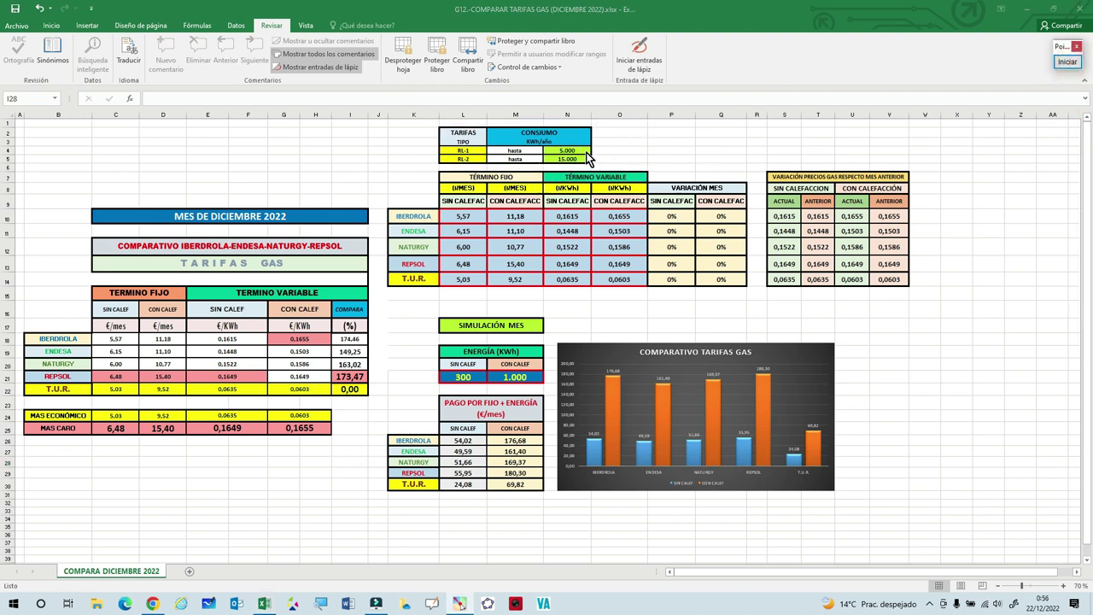
pyautogui.scroll(3, 620, 137)
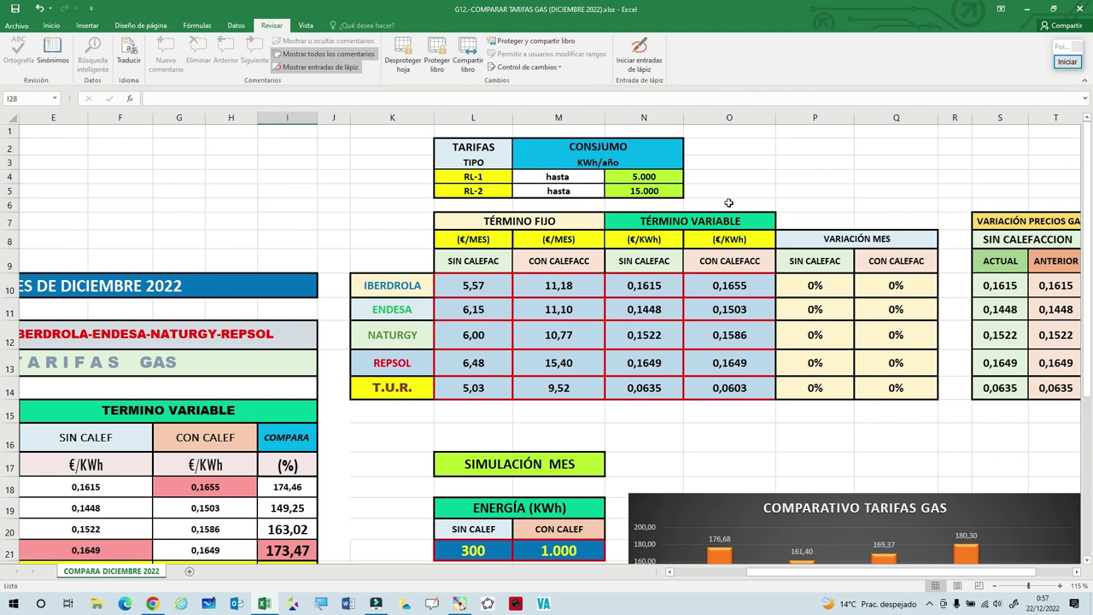
pyautogui.scroll(-3, 729, 202)
# Step: Frame the TÉRMINO FIJO / TÉRMINO VARIABLE table and the price variation table with blue rectangles, and clear the annotations when finished
pyautogui.click(1067, 62)
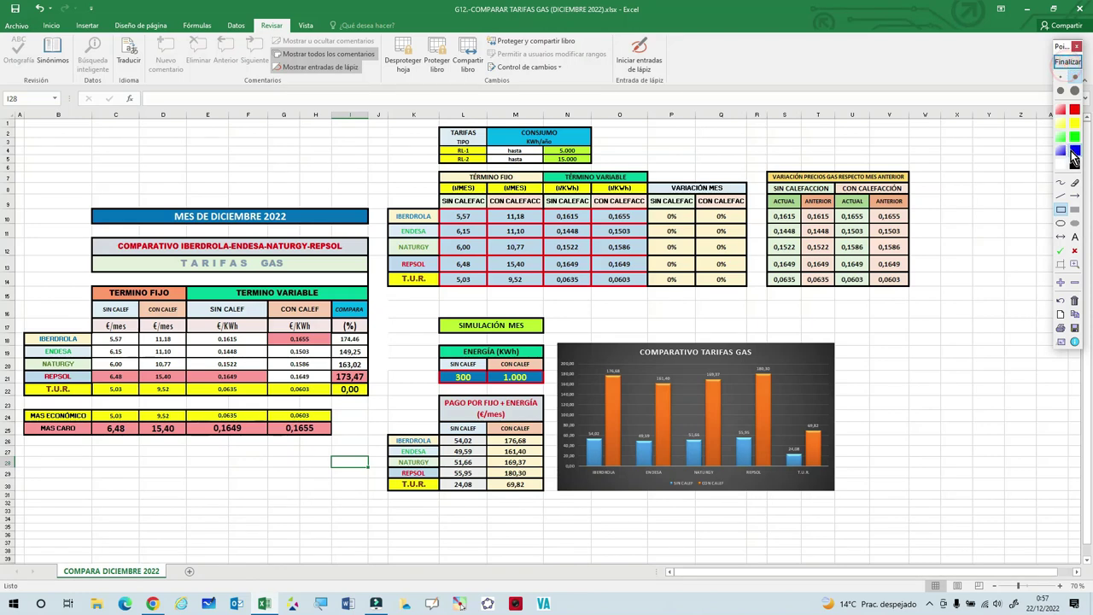
pyautogui.moveTo(369, 164)
pyautogui.mouseDown()
pyautogui.moveTo(737, 209)
pyautogui.moveTo(750, 300)
pyautogui.mouseUp()
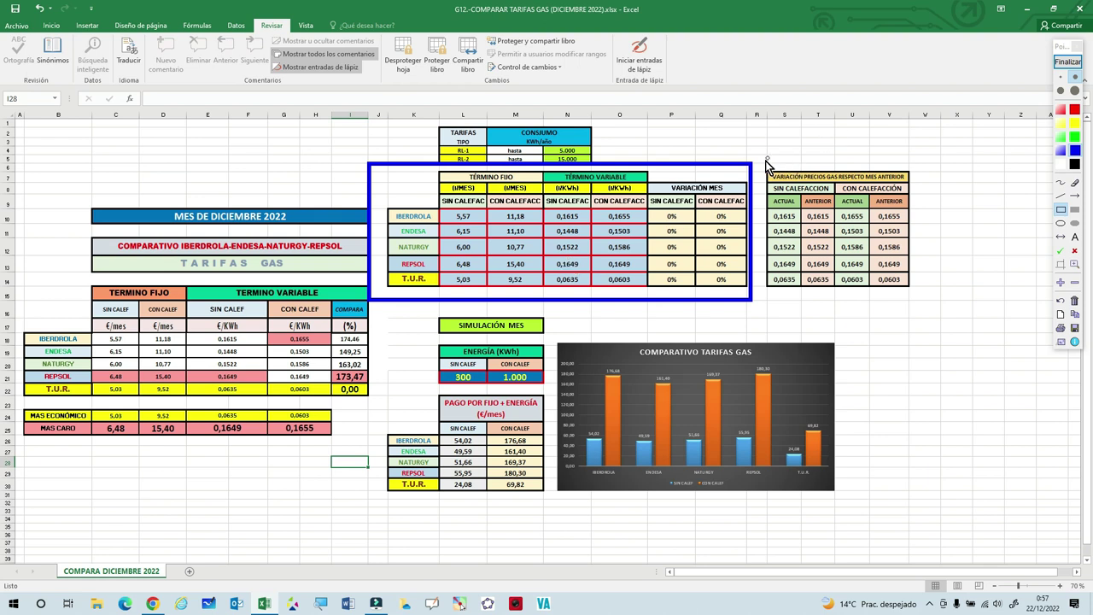
pyautogui.moveTo(761, 160)
pyautogui.mouseDown()
pyautogui.moveTo(897, 166)
pyautogui.moveTo(947, 267)
pyautogui.moveTo(932, 301)
pyautogui.mouseUp()
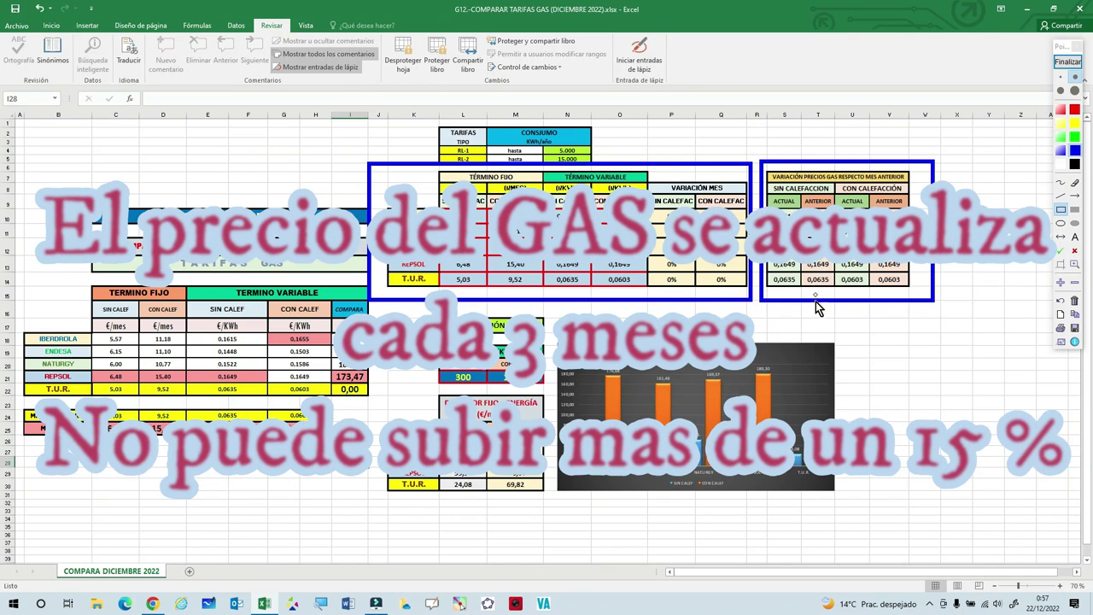
pyautogui.click(818, 133)
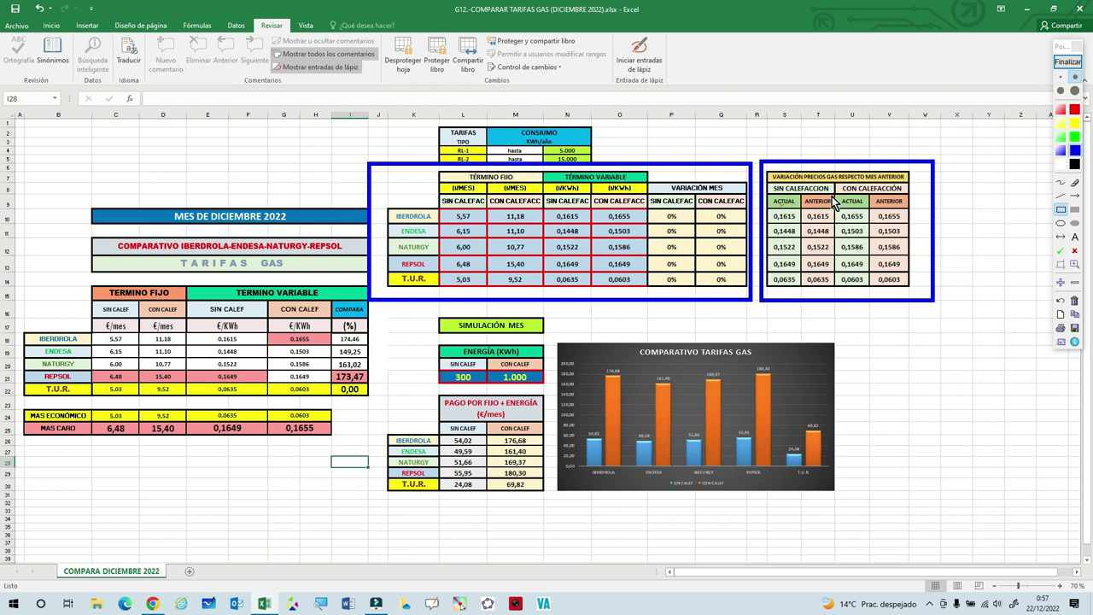
pyautogui.click(1067, 62)
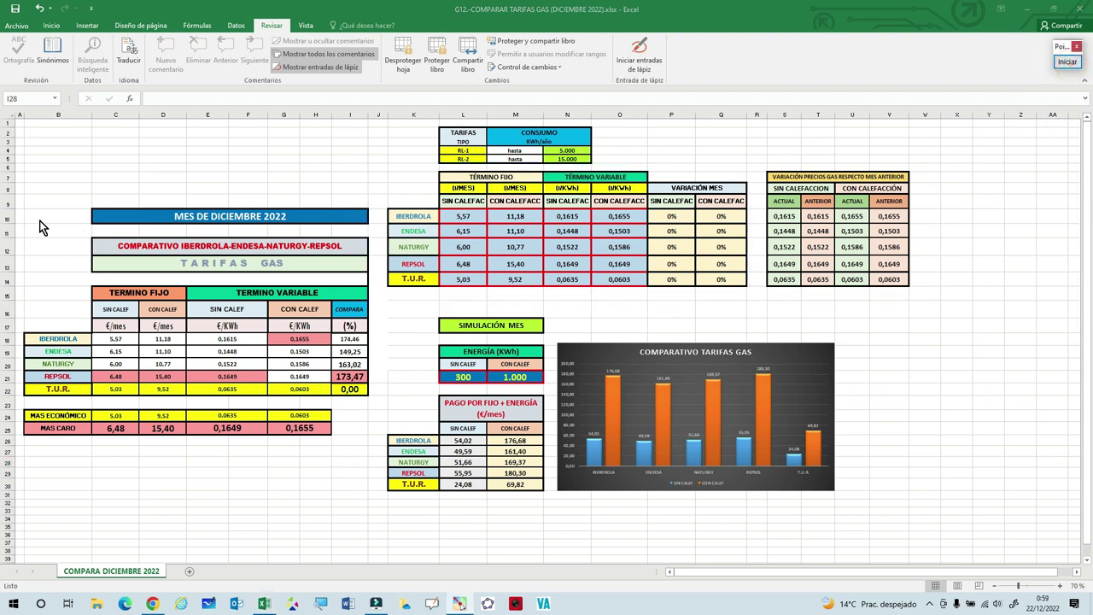
# Step: Frame the December 2022 comparison table, including the MAS ECONÓMICO and MAS CARO rows, with a blue rectangle, and clear it when finished
pyautogui.scroll(2, 40, 220)
pyautogui.moveTo(28, 237); pyautogui.dragTo(535, 484)
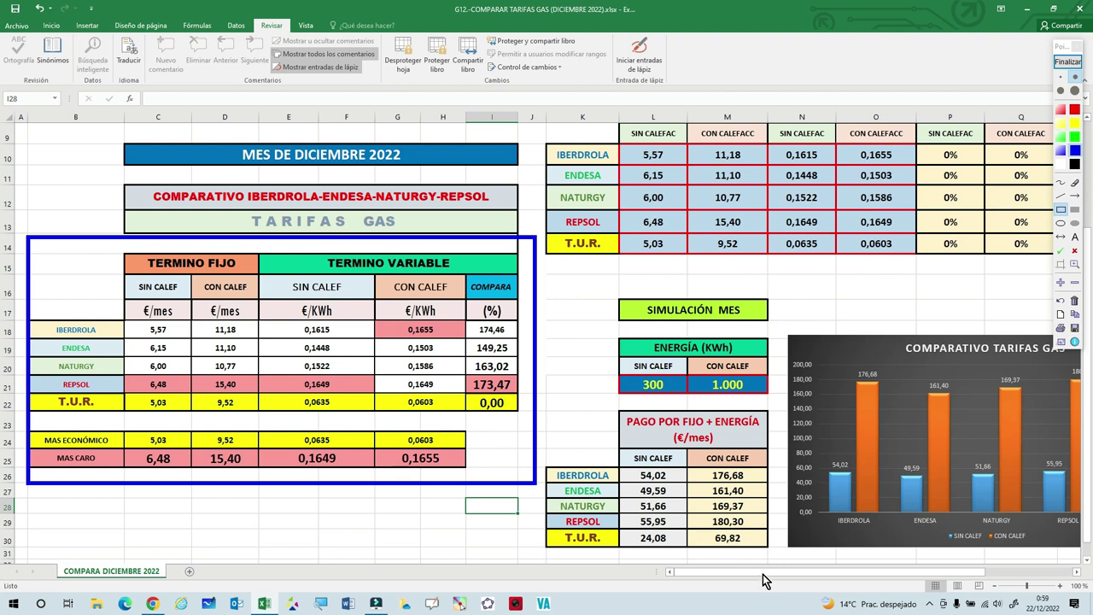
pyautogui.click(1063, 58)
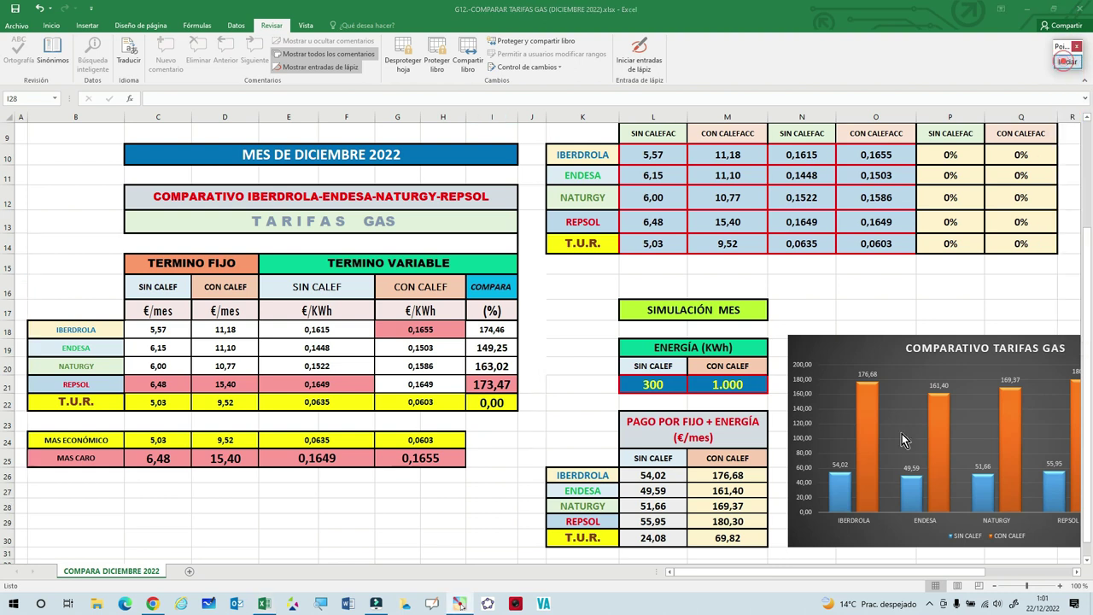
# Step: Frame the PAGO POR FIJO + ENERGÍA table and the COMPARATIVO TARIFAS GAS chart with blue rectangles
pyautogui.moveTo(769, 578); pyautogui.dragTo(843, 584)
pyautogui.moveTo(277, 320)
pyautogui.mouseDown()
pyautogui.moveTo(478, 333)
pyautogui.moveTo(536, 373)
pyautogui.moveTo(550, 511)
pyautogui.mouseUp()
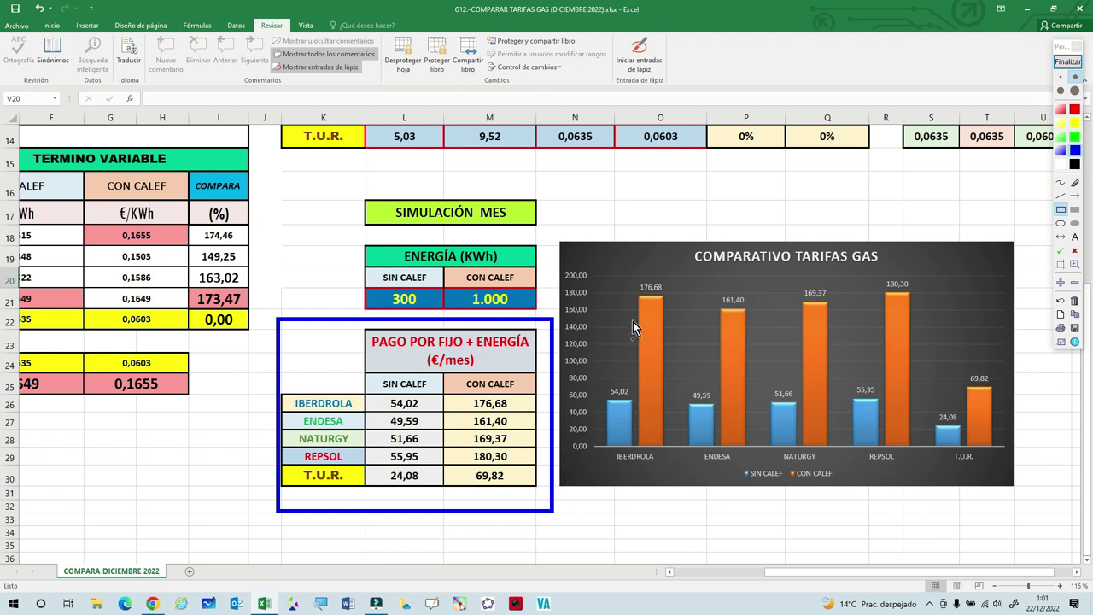
pyautogui.moveTo(555, 228)
pyautogui.mouseDown()
pyautogui.moveTo(984, 281)
pyautogui.moveTo(1031, 402)
pyautogui.moveTo(1030, 515)
pyautogui.mouseUp()
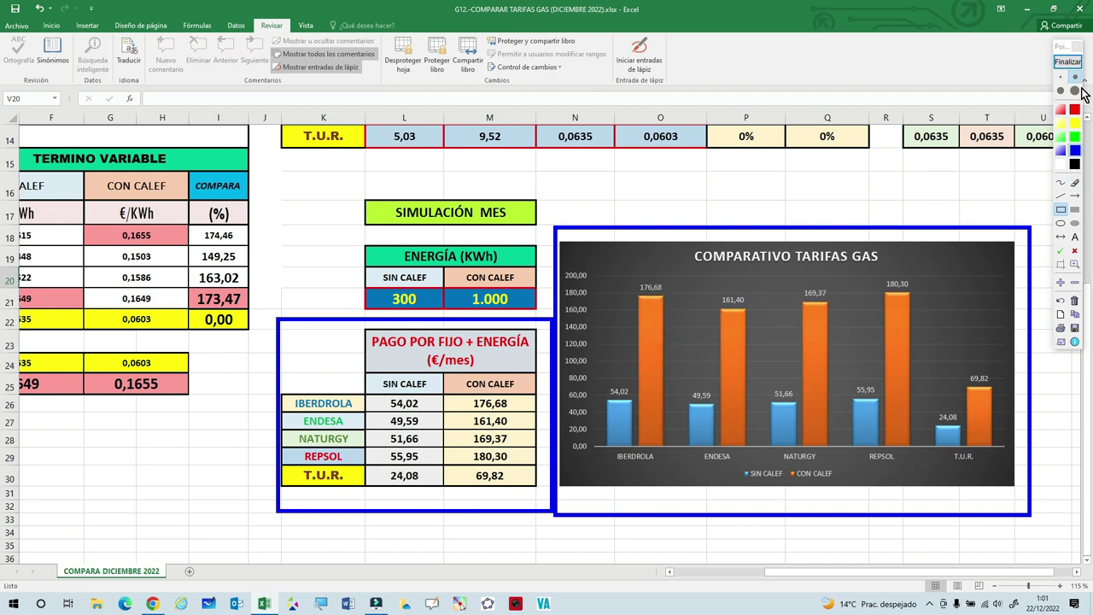
# Step: Mark Iberdrola's CON CALEF value and Repsol's SIN CALEF value with red rectangles in both the payment table and the chart
pyautogui.click(1075, 109)
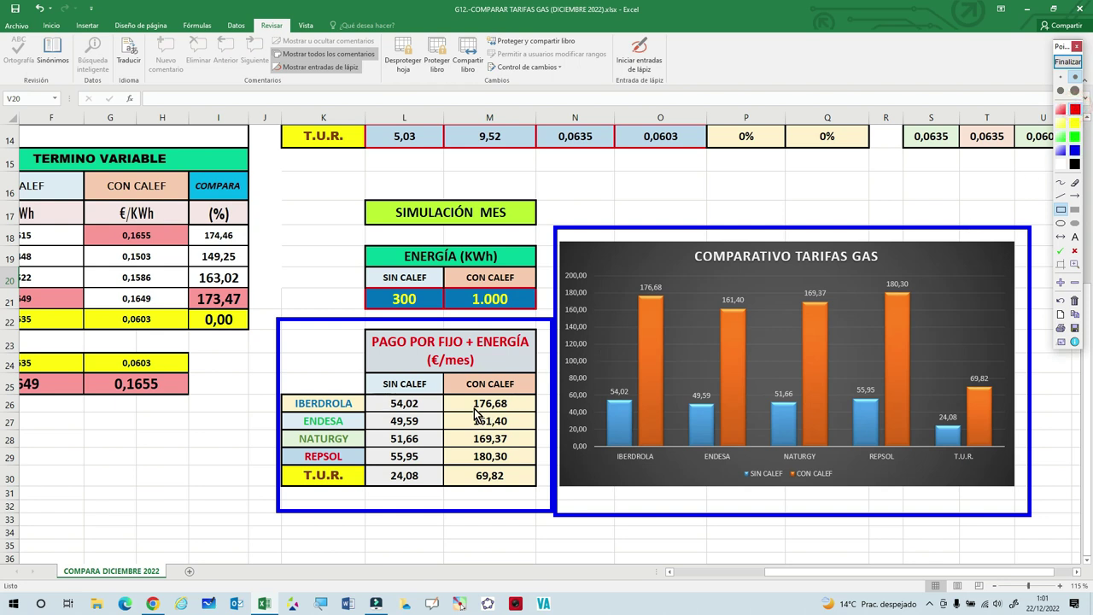
pyautogui.moveTo(465, 396)
pyautogui.mouseDown()
pyautogui.moveTo(523, 427)
pyautogui.moveTo(517, 413)
pyautogui.mouseUp()
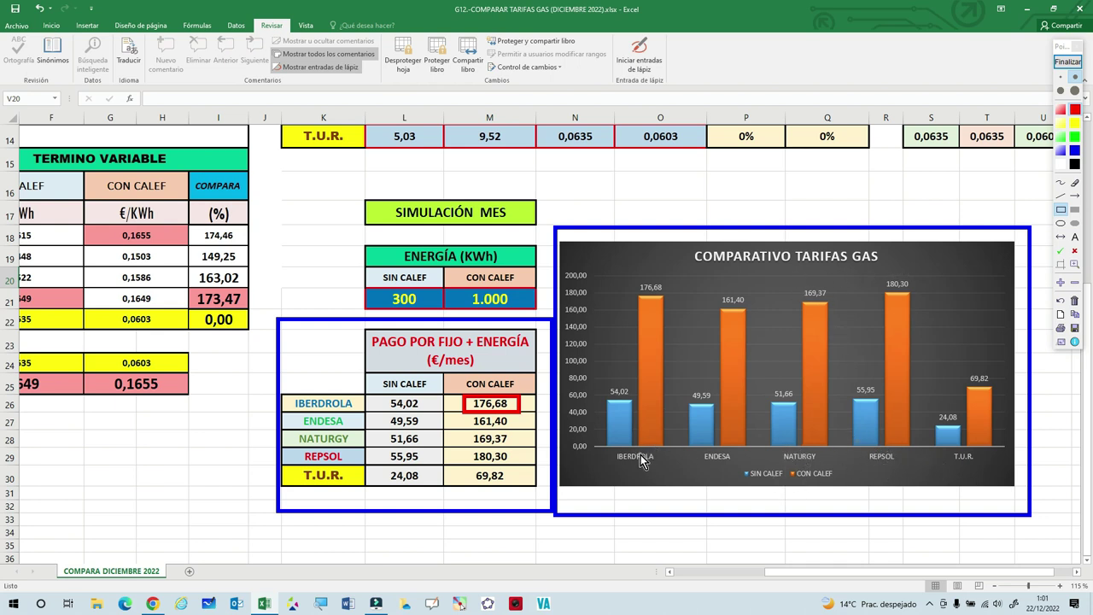
pyautogui.moveTo(630, 272); pyautogui.dragTo(679, 308)
pyautogui.moveTo(381, 448); pyautogui.dragTo(426, 464)
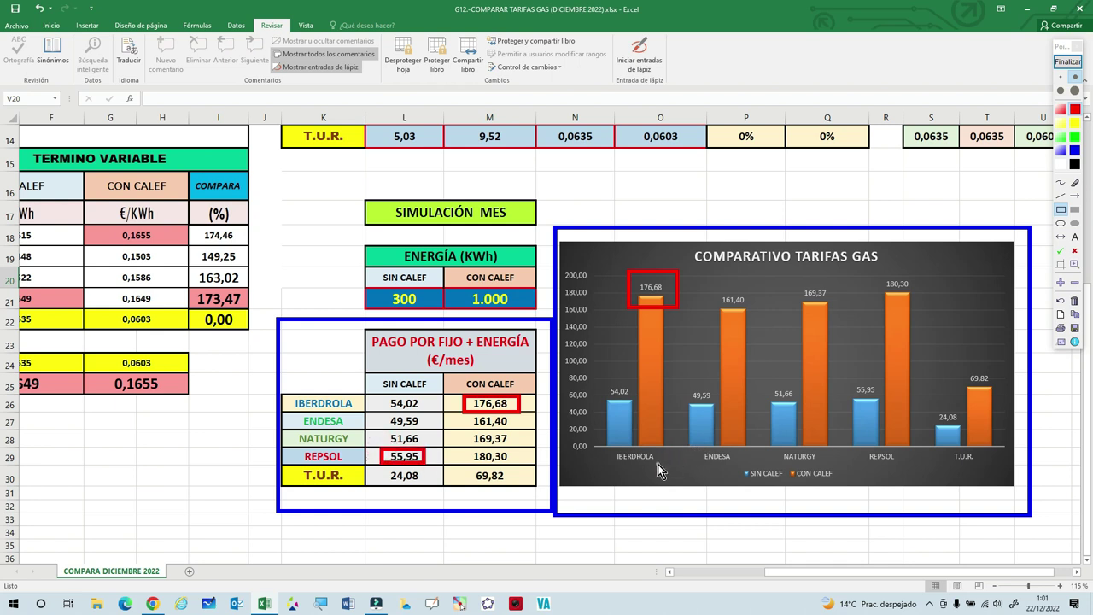
pyautogui.moveTo(849, 371)
pyautogui.mouseDown()
pyautogui.moveTo(871, 380)
pyautogui.moveTo(883, 412)
pyautogui.mouseUp()
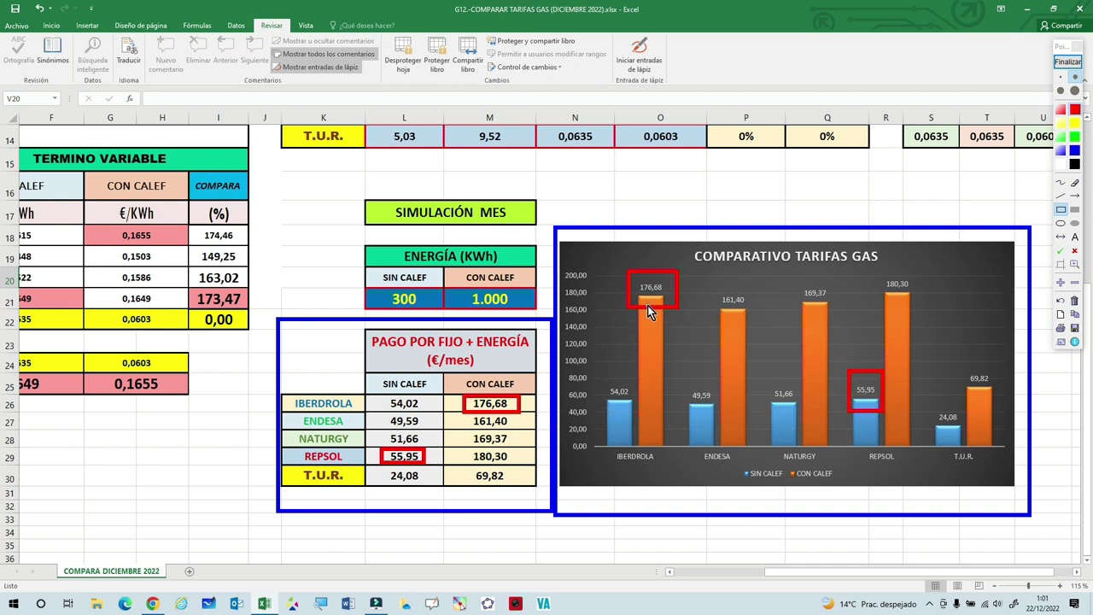
# Step: Draw red level lines across the chart's CON CALEF bars and blue ones across the SIN CALEF bars, and clear all annotations when finished
pyautogui.click(1062, 197)
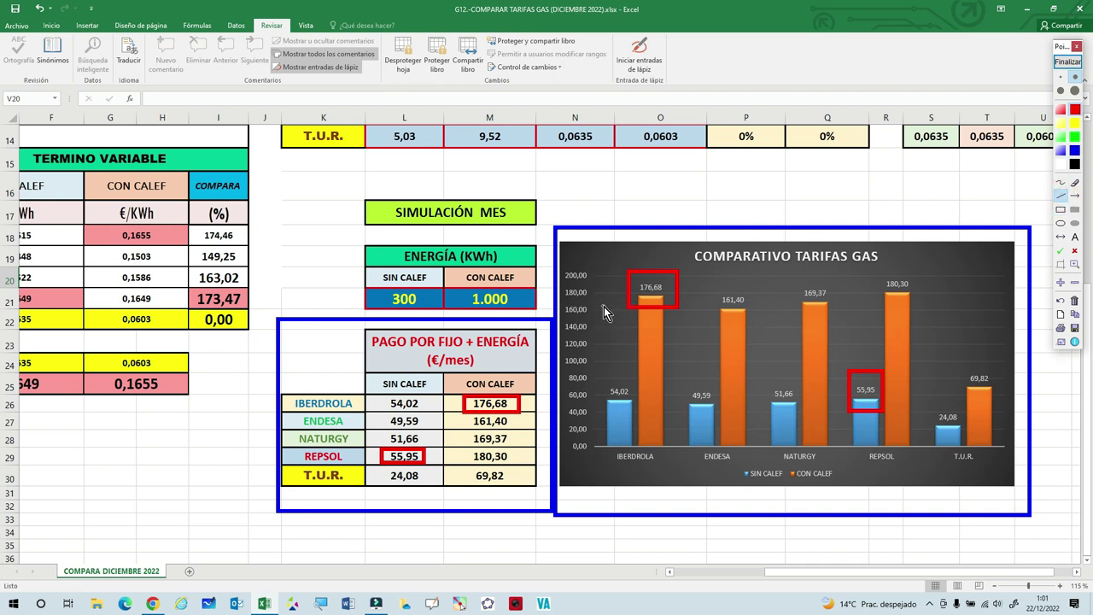
pyautogui.moveTo(602, 306)
pyautogui.mouseDown()
pyautogui.moveTo(888, 313)
pyautogui.moveTo(941, 304)
pyautogui.mouseUp()
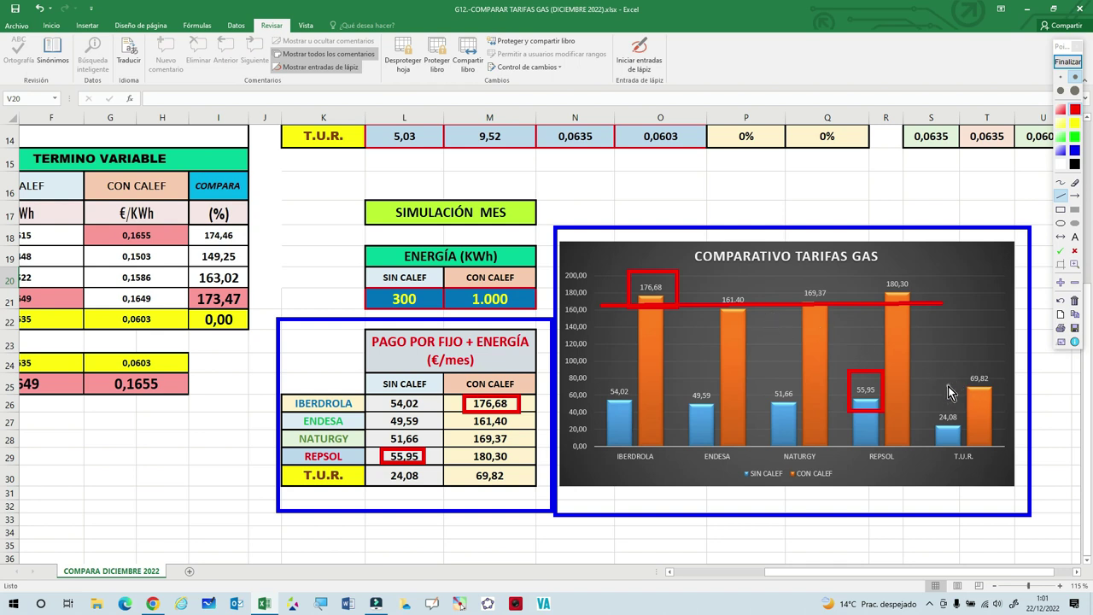
pyautogui.moveTo(936, 389); pyautogui.dragTo(1024, 389)
pyautogui.click(1074, 152)
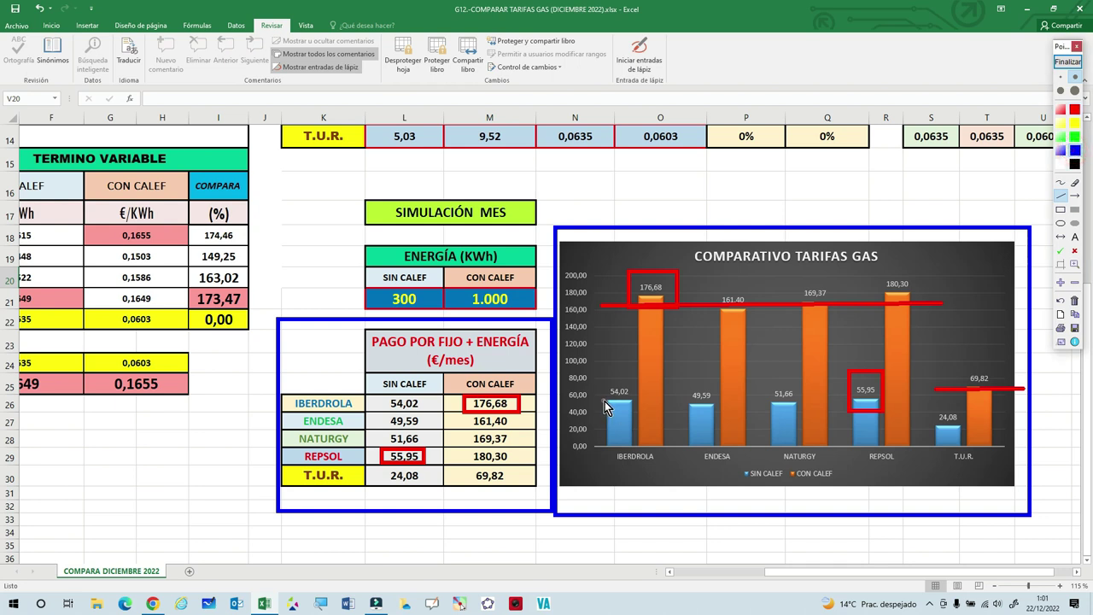
pyautogui.moveTo(598, 401)
pyautogui.mouseDown()
pyautogui.moveTo(910, 400)
pyautogui.moveTo(935, 429)
pyautogui.moveTo(1001, 431)
pyautogui.mouseUp()
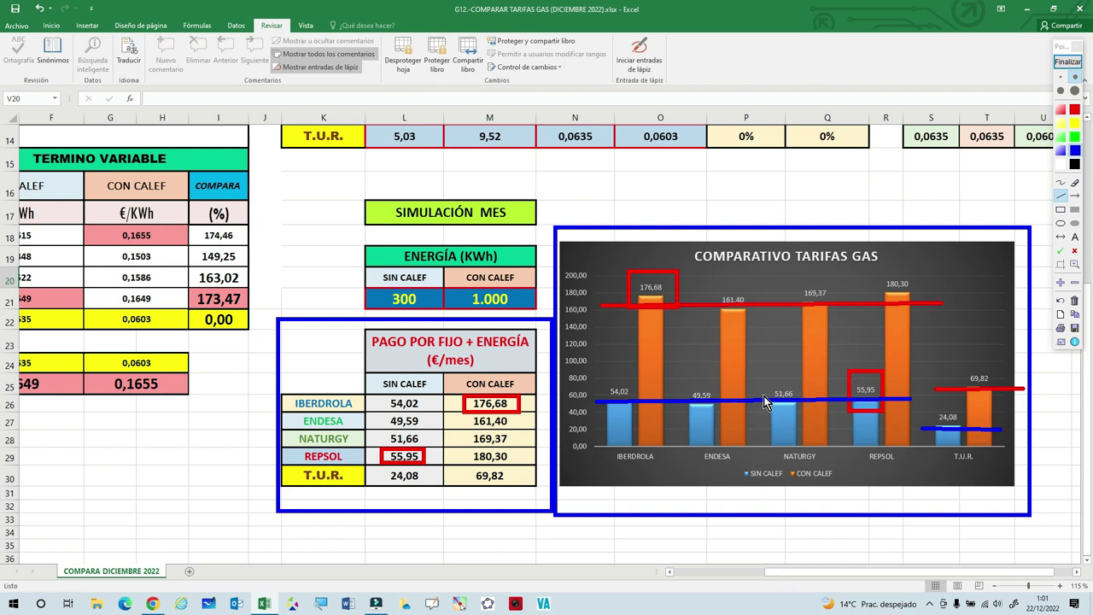
pyautogui.click(1067, 61)
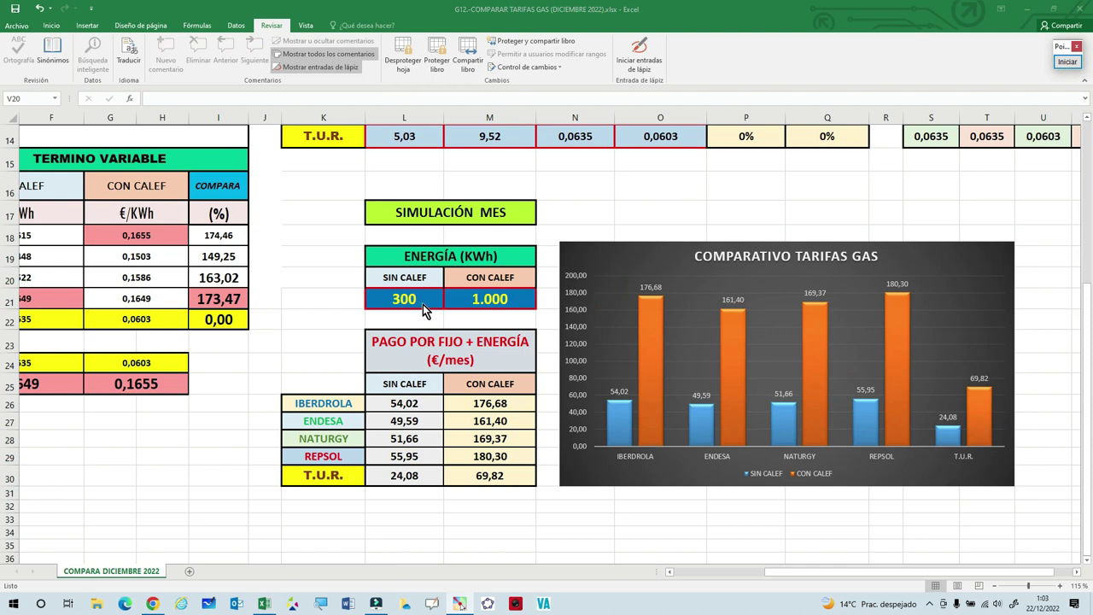
# Step: Frame the SIN CALEF and CON CALEF energy inputs of the month simulation with a red rectangle, and clear it when finished
pyautogui.hotkey('ctrl', 'alt', 'g')
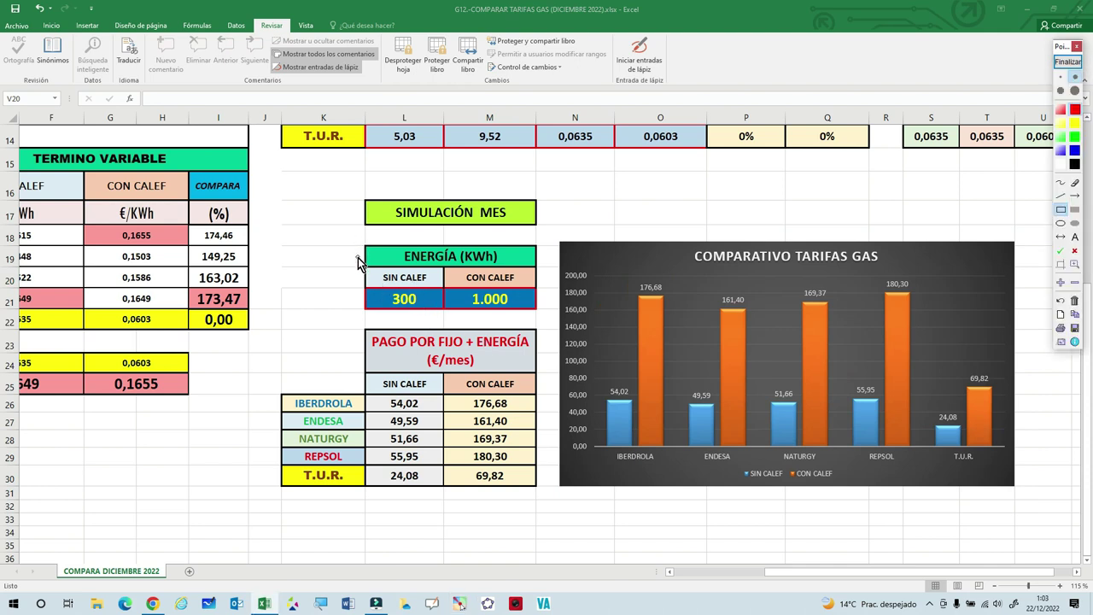
pyautogui.moveTo(348, 265); pyautogui.dragTo(546, 318)
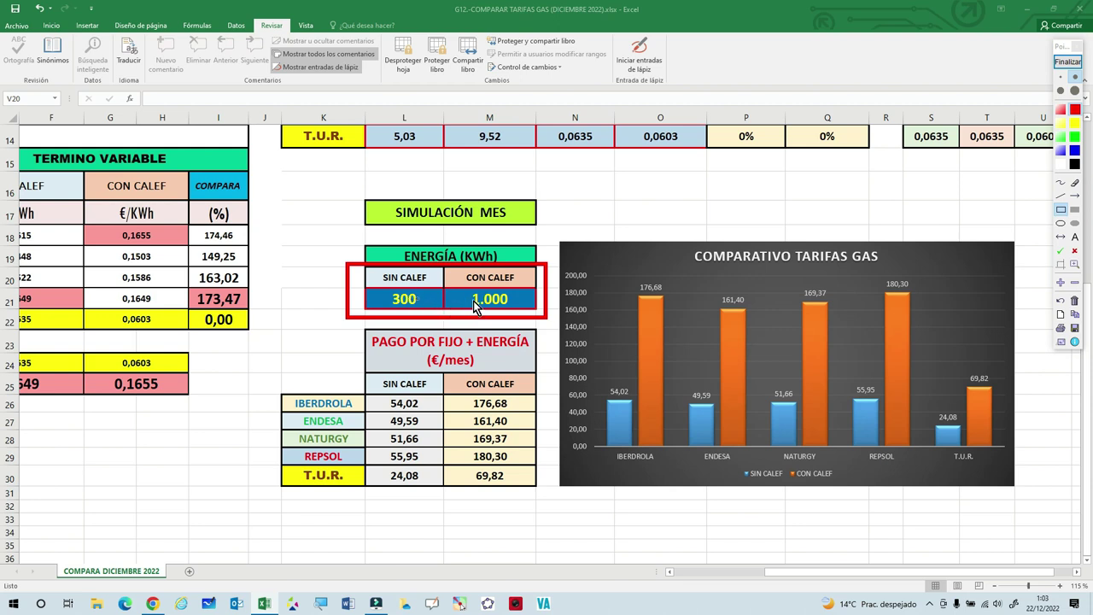
pyautogui.click(1068, 61)
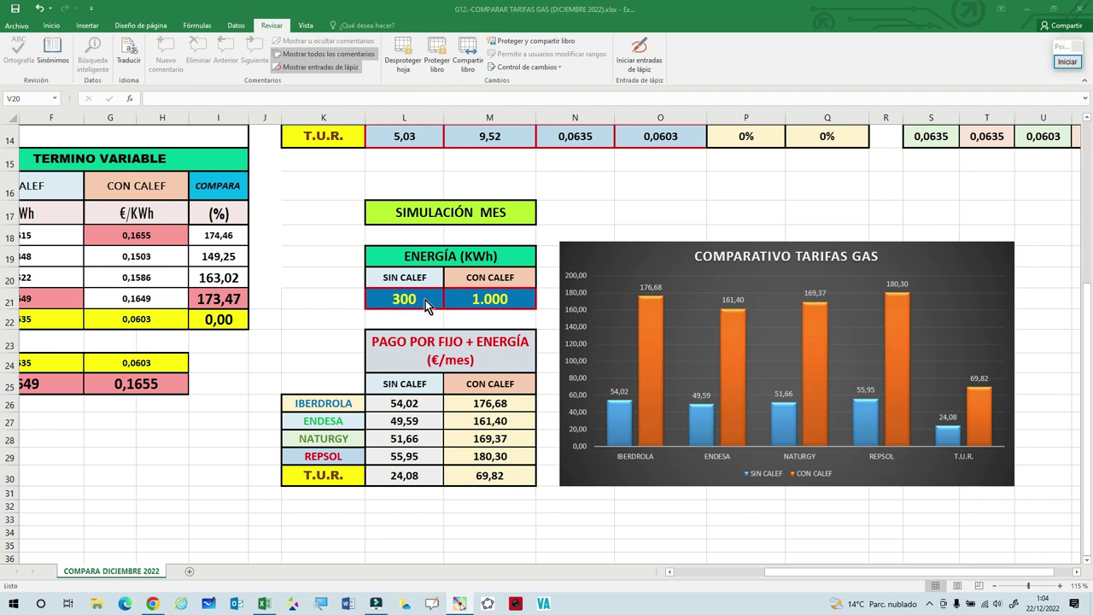
# Step: Set the month simulation's SIN CALEF energy to 400 KWh
pyautogui.click(424, 299)
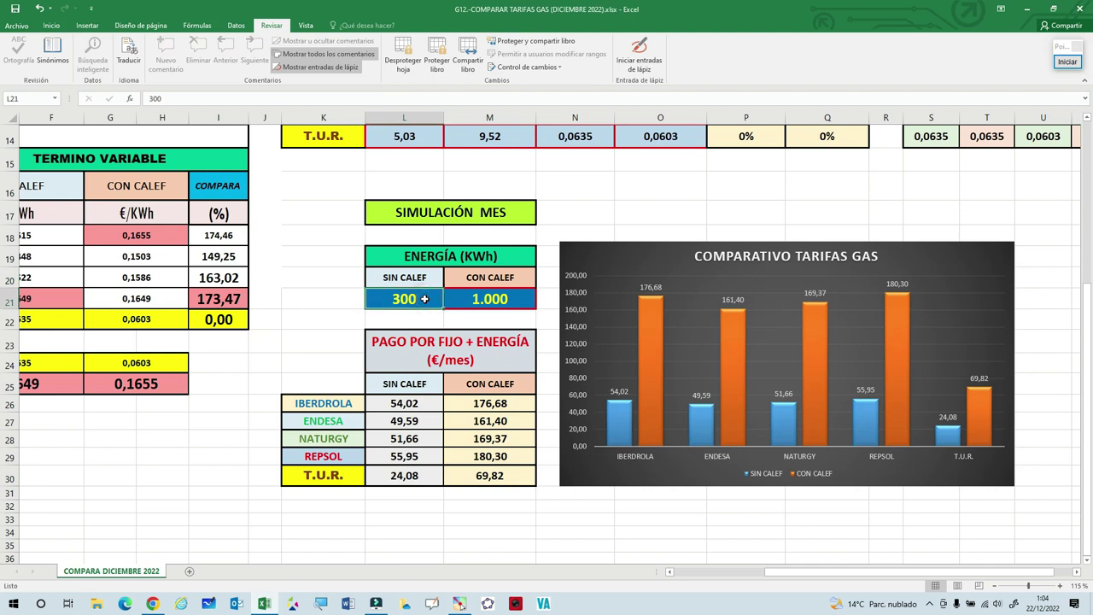
pyautogui.write('400')
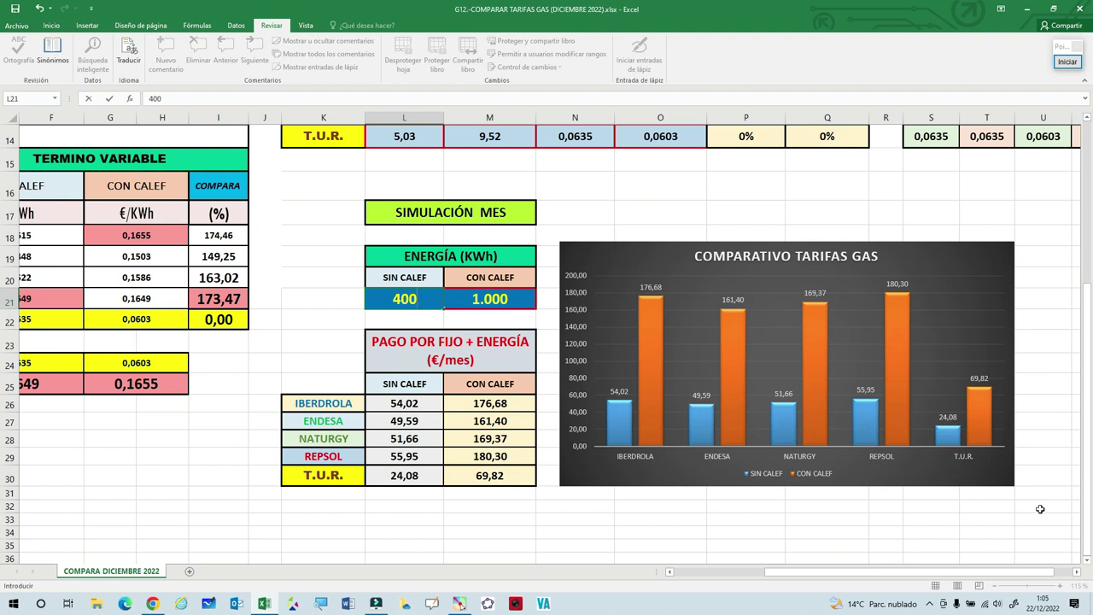
pyautogui.press('Return')
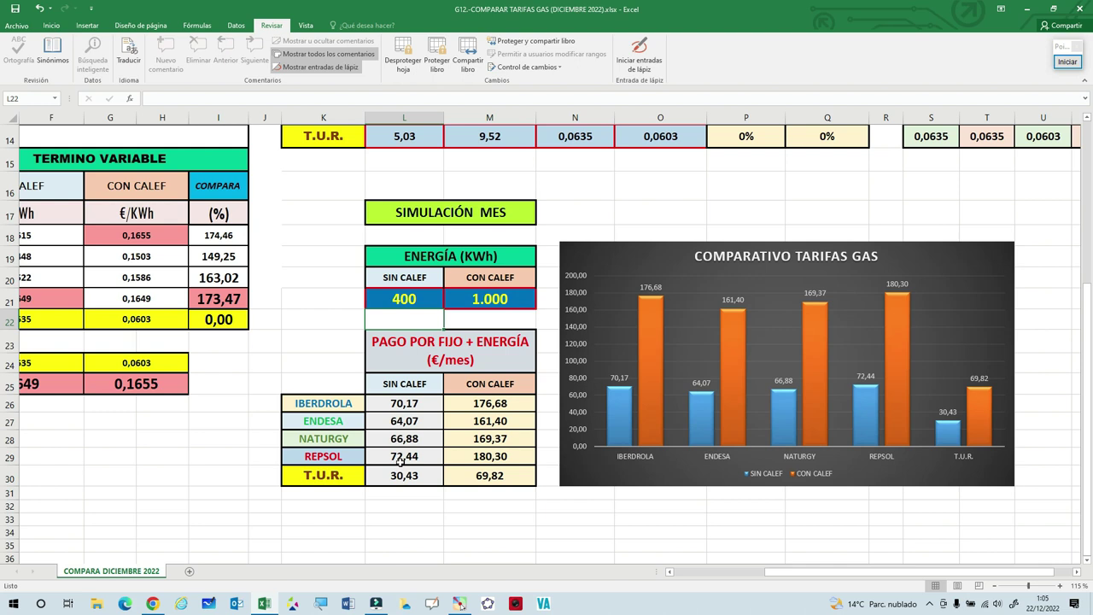
# Step: Set the month simulation's SIN CALEF energy back to 300 KWh
pyautogui.click(419, 299)
pyautogui.write('300')
pyautogui.press('Return')
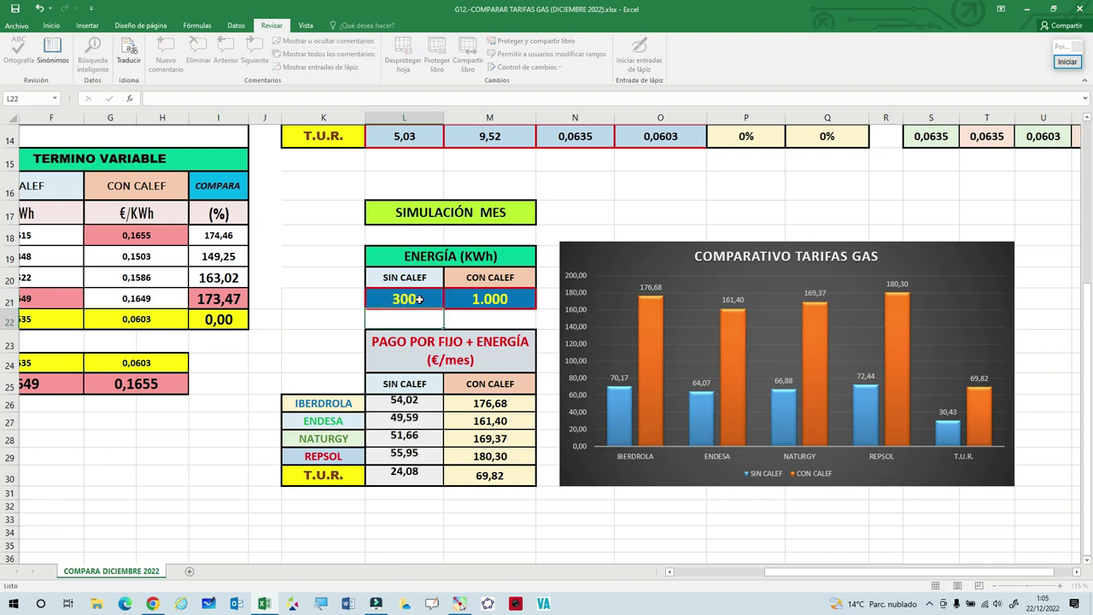
pyautogui.press('Right')
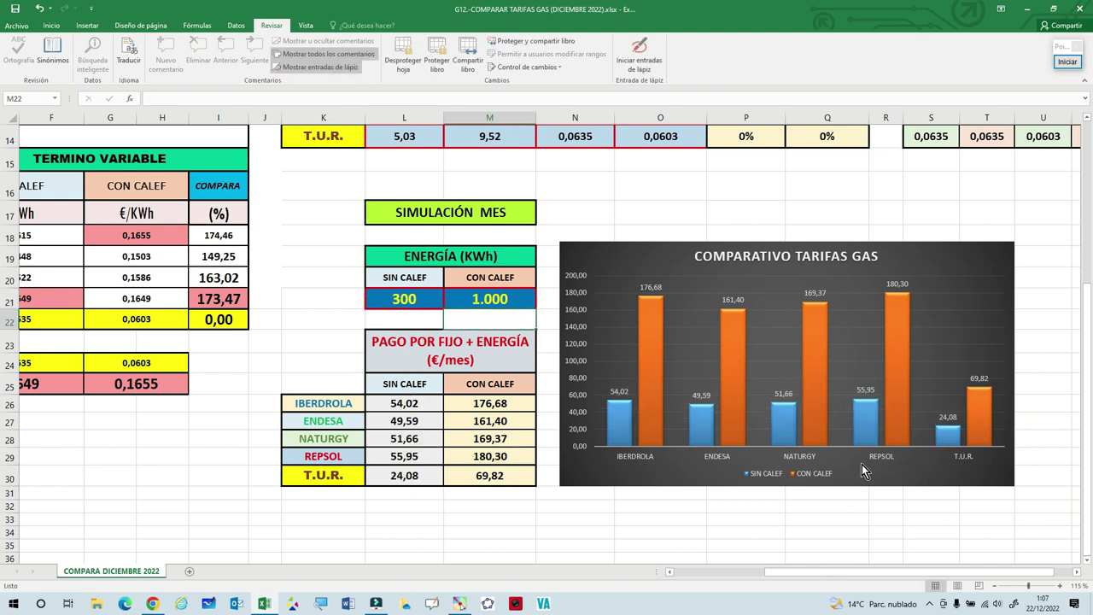
pyautogui.scroll(3, 1053, 319)
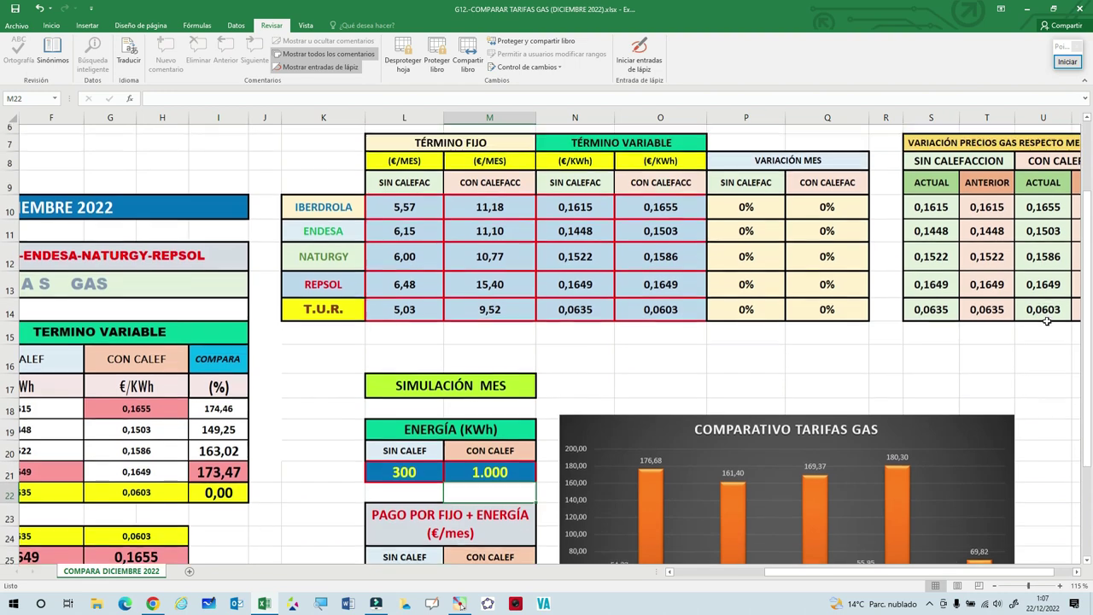
pyautogui.keyDown('ctrl'); pyautogui.scroll(-2, 995, 345); pyautogui.keyUp('ctrl')
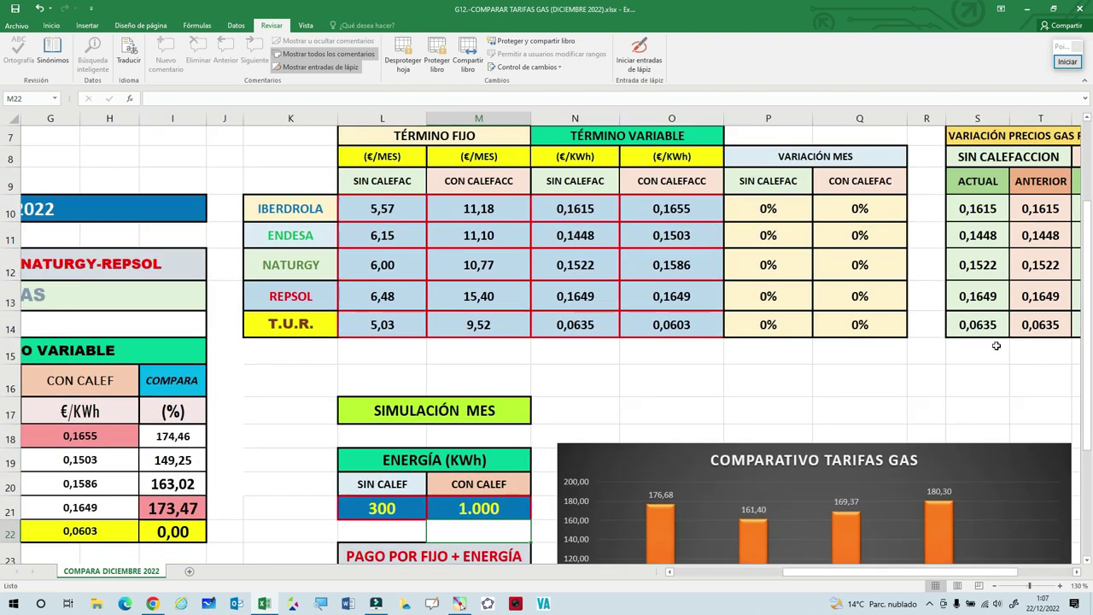
pyautogui.keyDown('ctrl'); pyautogui.scroll(-1, 995, 345); pyautogui.keyUp('ctrl')
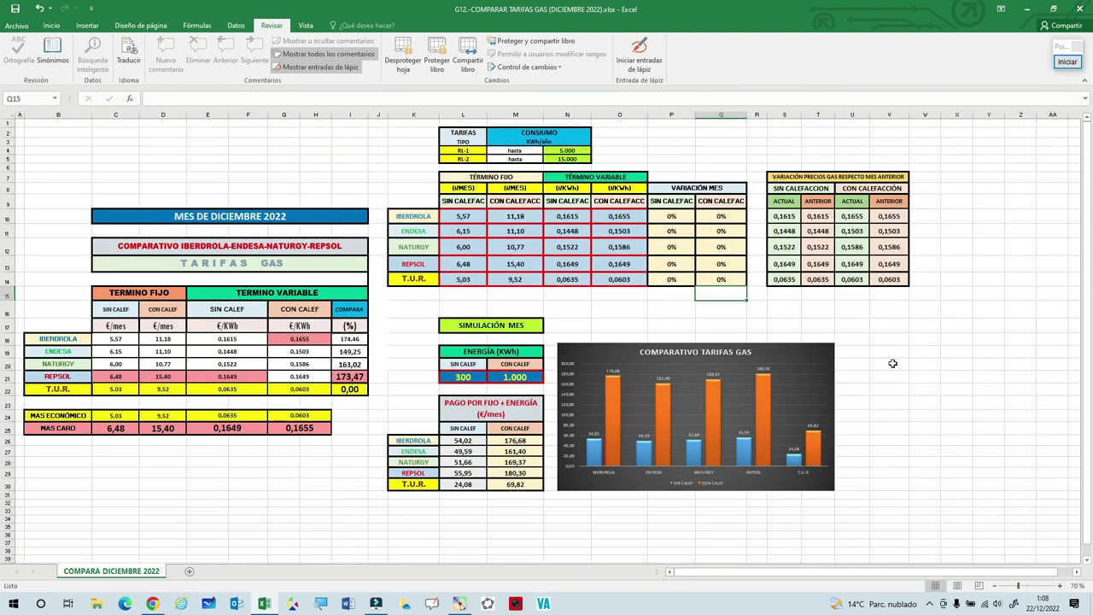